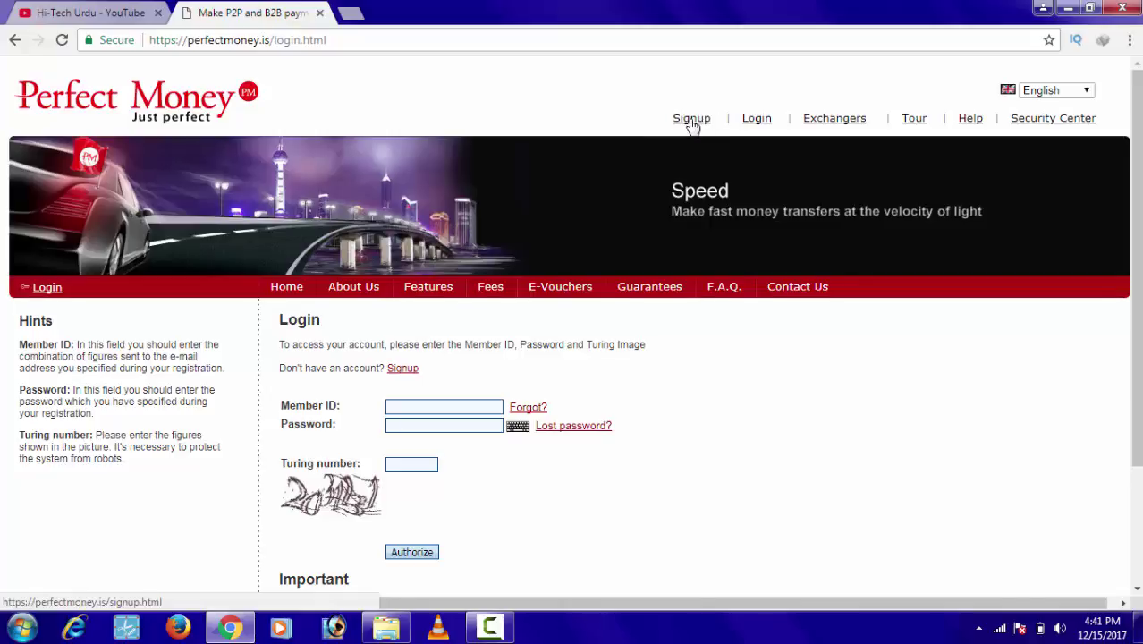
Open the account sign-up form and start filling in the account name
{"action": "left_click", "coordinate": [692, 123]}
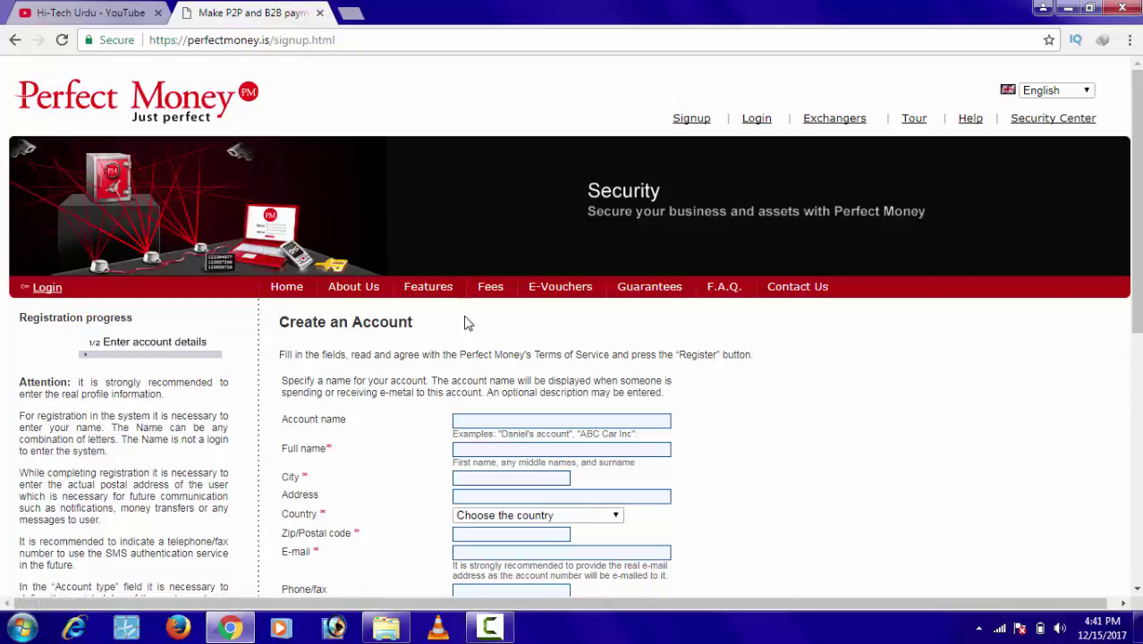
{"action": "scroll", "coordinate": [454, 337], "scroll_direction": "down", "scroll_amount": 3}
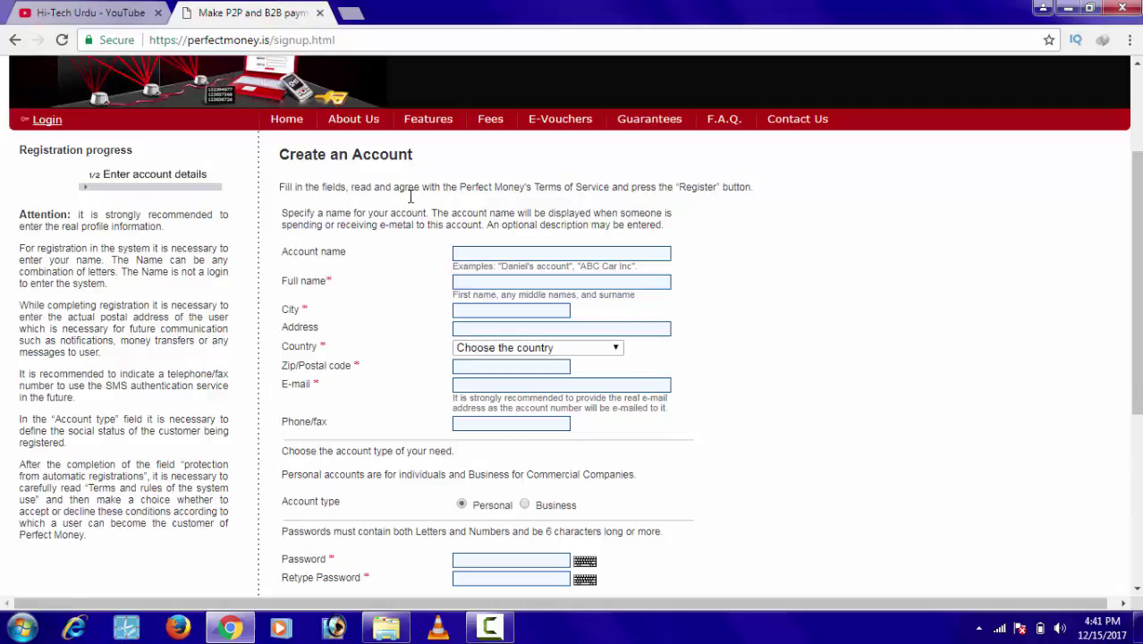
{"action": "left_click", "coordinate": [488, 251]}
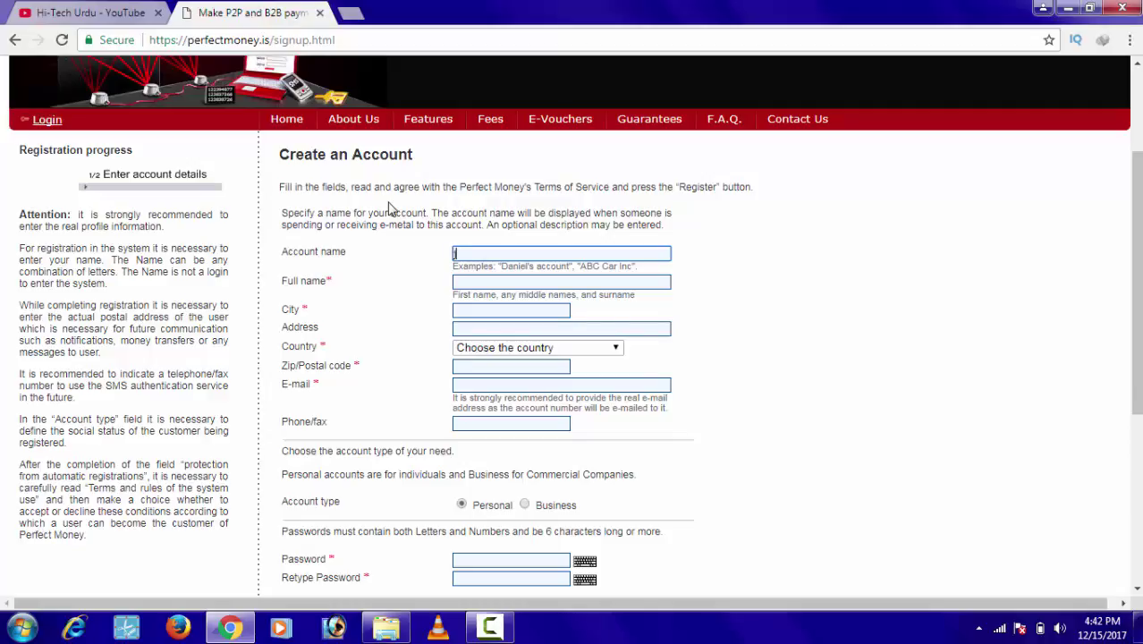
{"action": "type", "text": "I"}
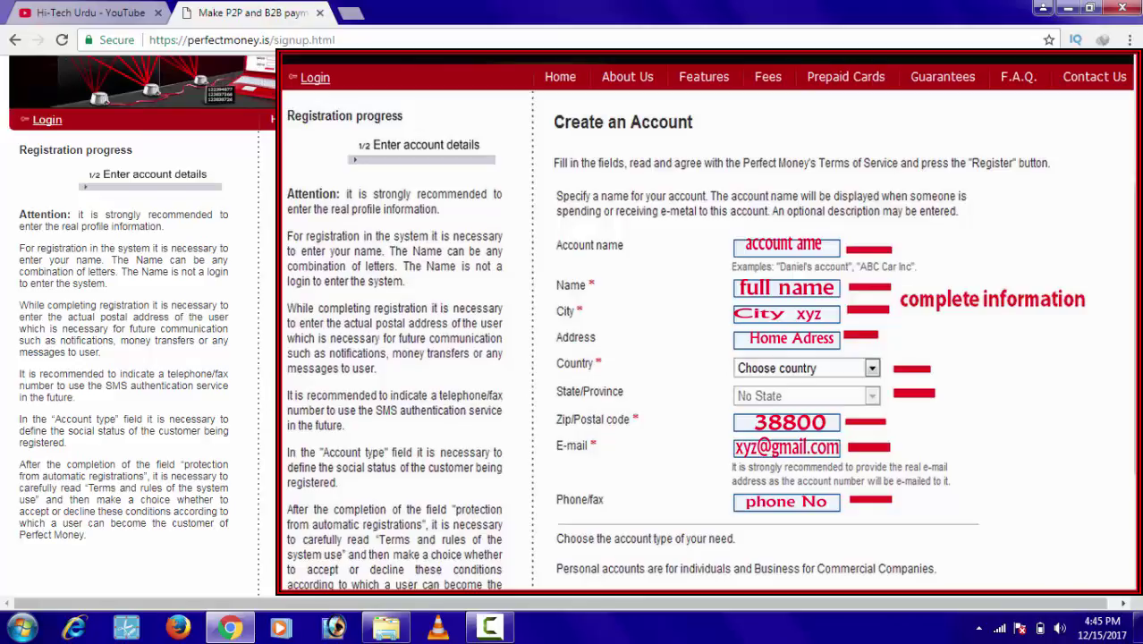
Complete the remaining registration details, including the account password, and submit the form to register the account
{"action": "scroll", "coordinate": [134, 322], "scroll_direction": "down", "scroll_amount": 2}
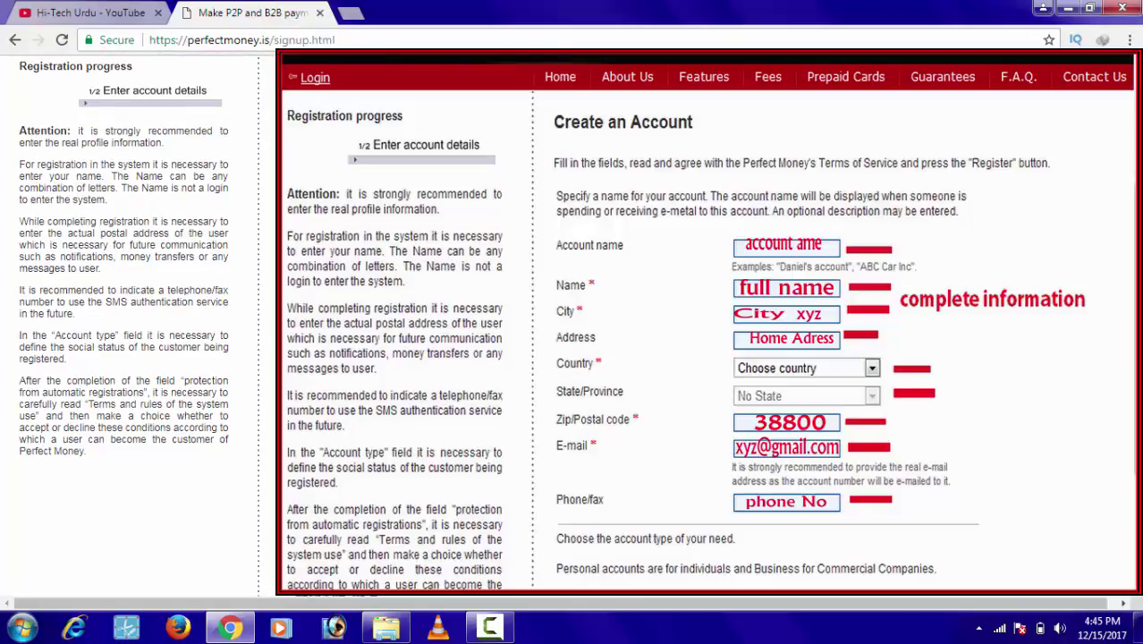
{"action": "scroll", "coordinate": [134, 322], "scroll_direction": "down", "scroll_amount": 2}
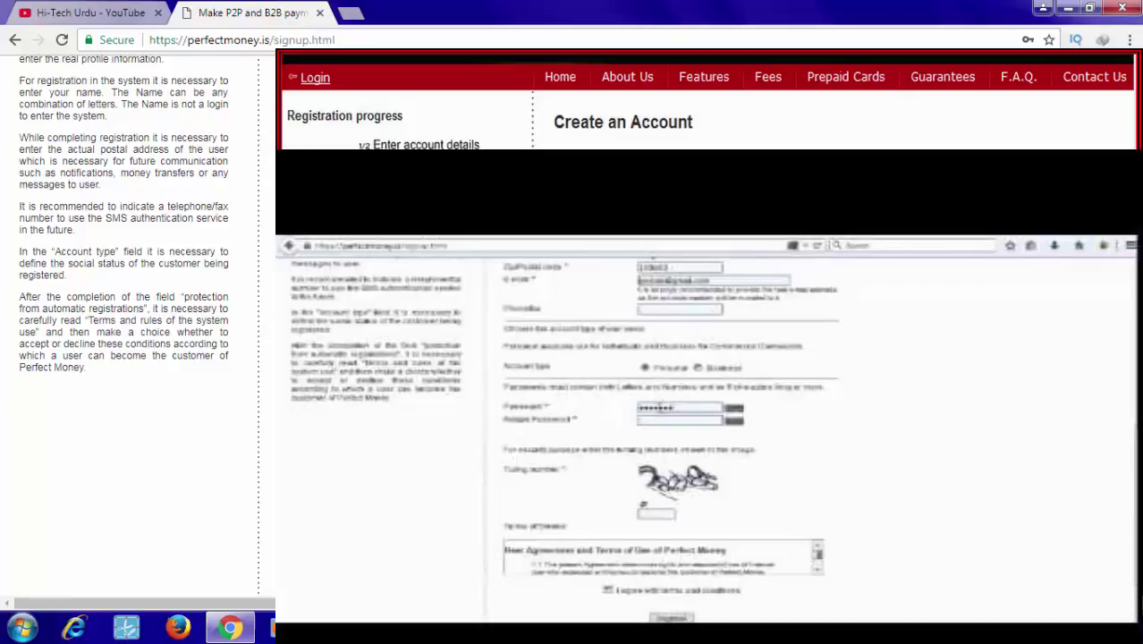
{"action": "scroll", "coordinate": [126, 322], "scroll_direction": "down", "scroll_amount": 1}
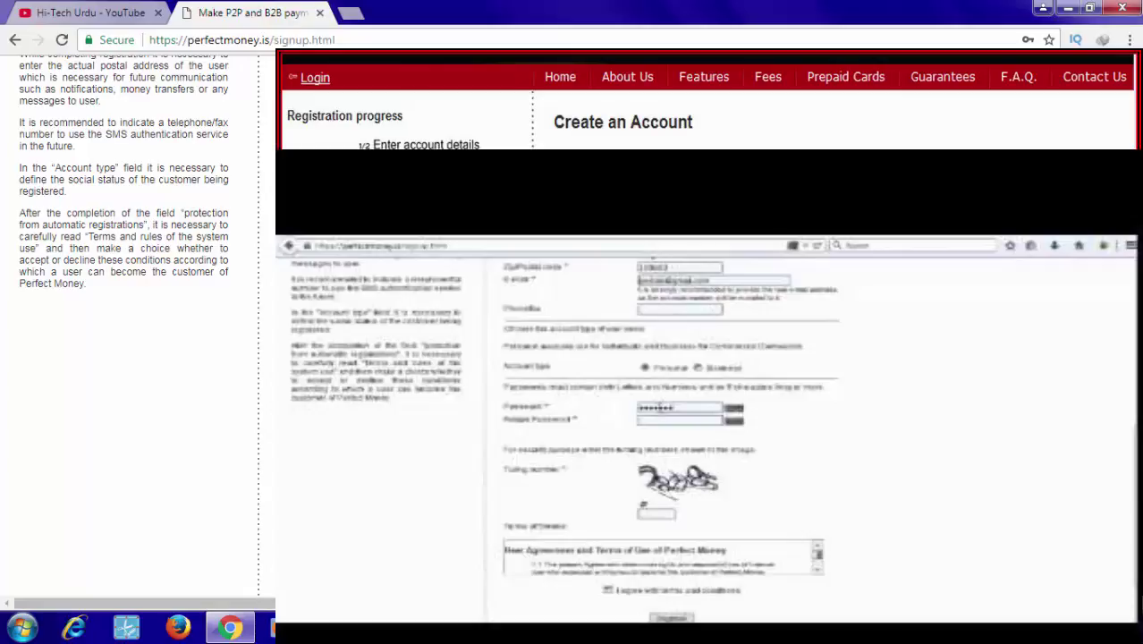
{"action": "scroll", "coordinate": [125, 179], "scroll_direction": "down", "scroll_amount": 2}
{"action": "key", "text": "F5"}
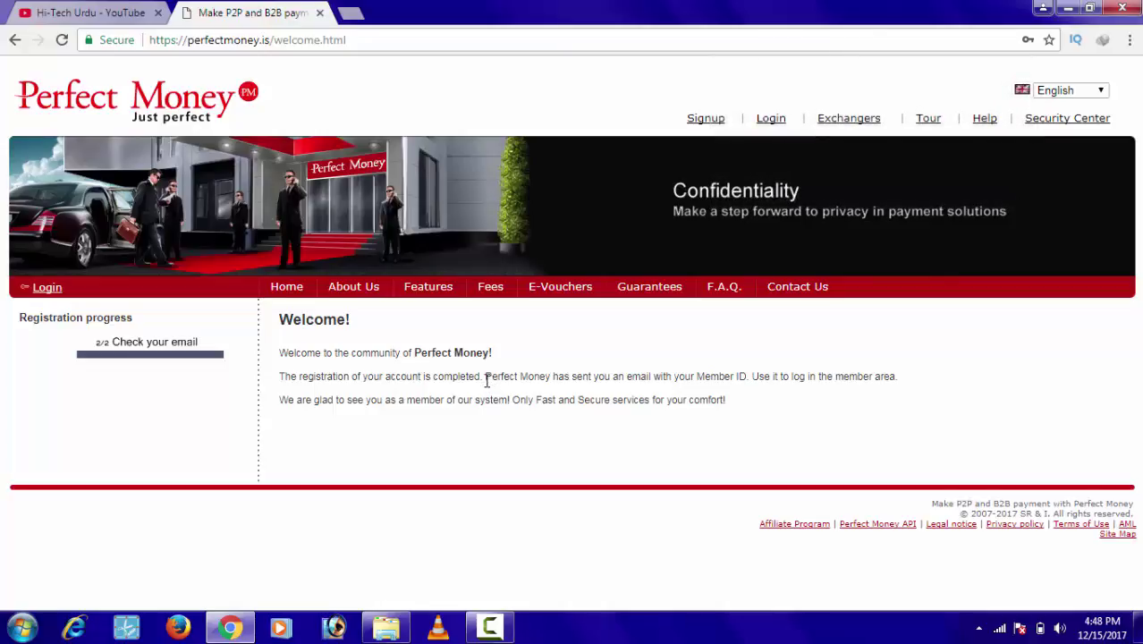
Open the Perfect Money welcome e-mail in Gmail and copy the personal Member ID
{"action": "left_click_drag", "start_coordinate": [484, 375], "coordinate": [747, 377]}
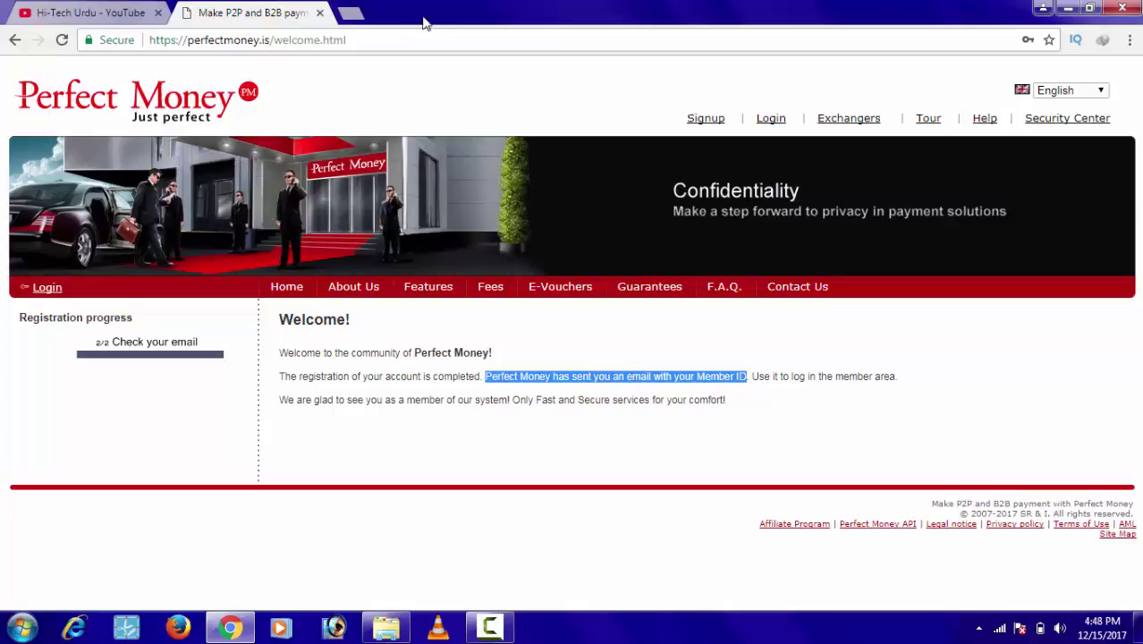
{"action": "left_click", "coordinate": [356, 11]}
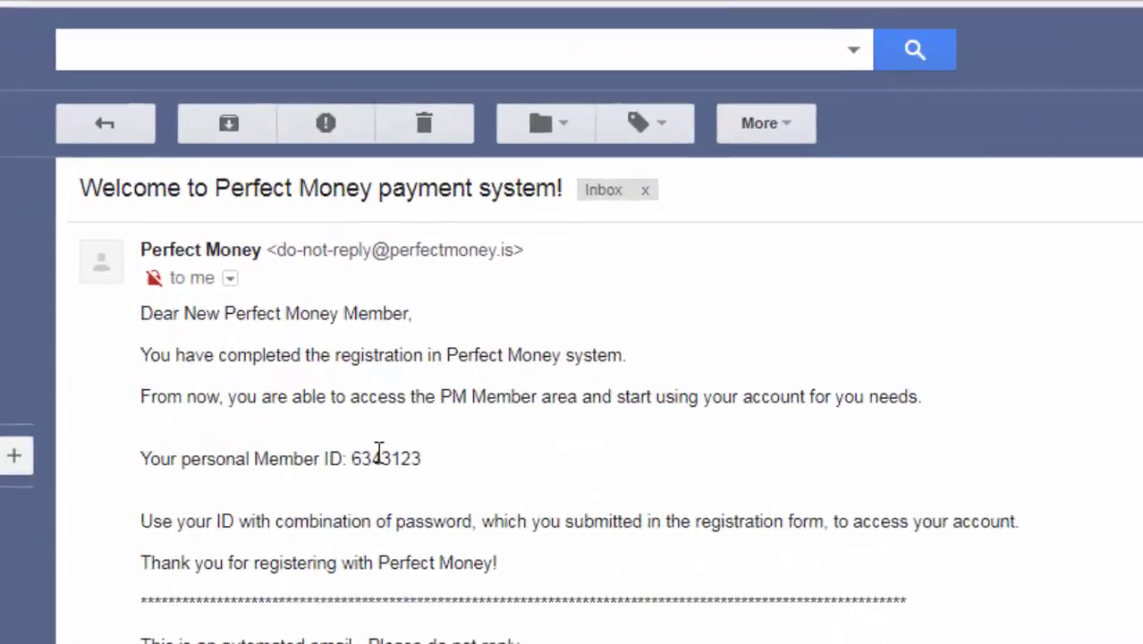
{"action": "double_click", "coordinate": [368, 459]}
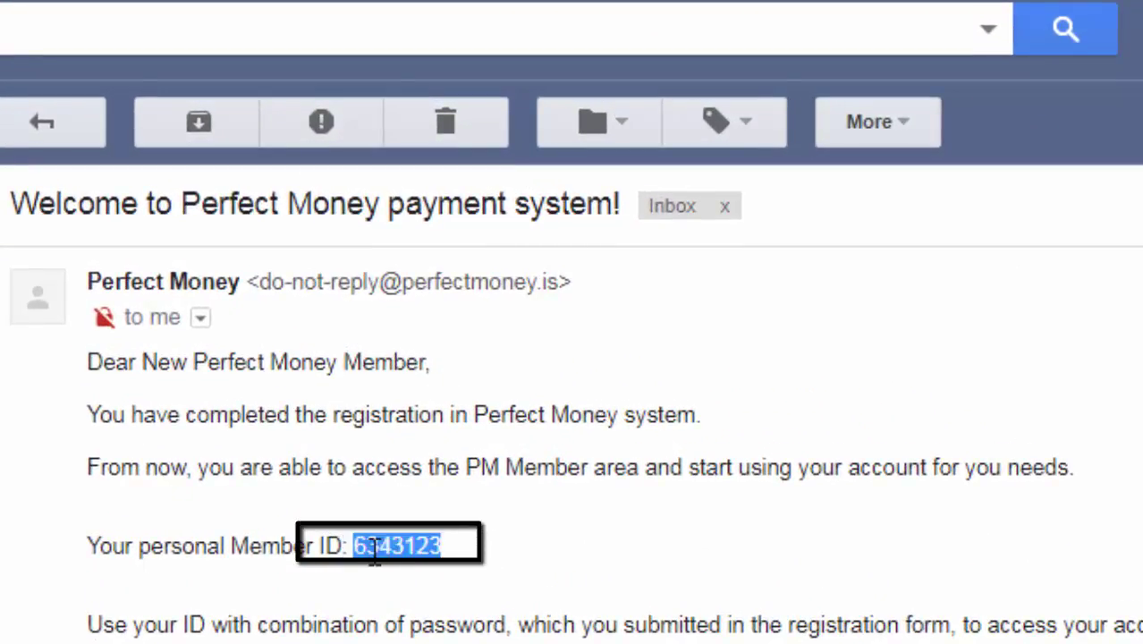
{"action": "right_click", "coordinate": [439, 551]}
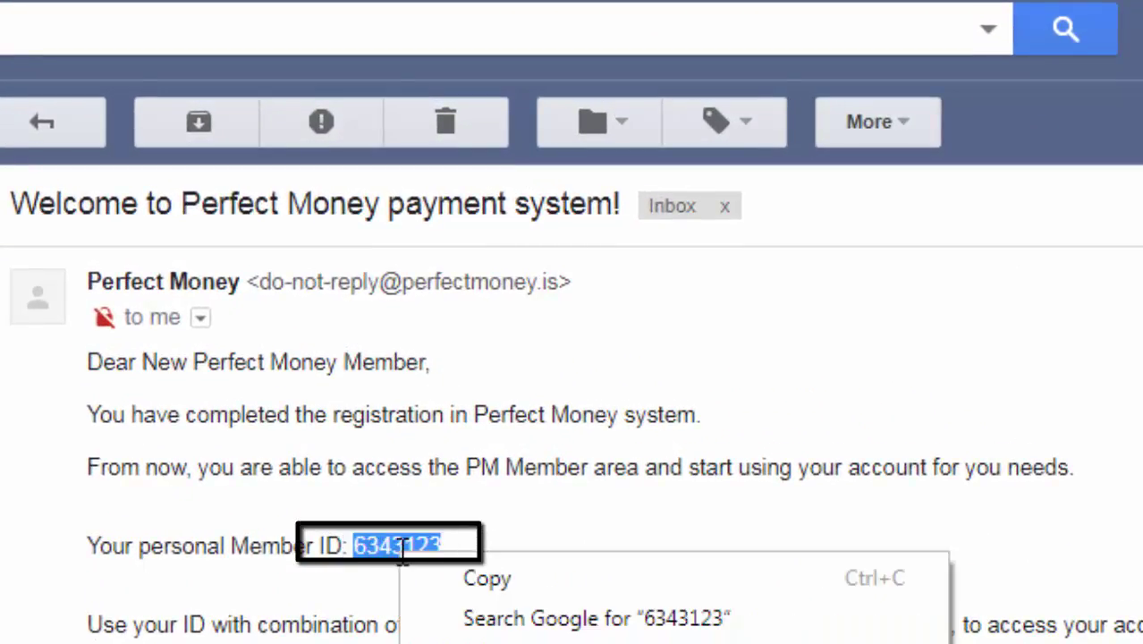
{"action": "left_click", "coordinate": [454, 582]}
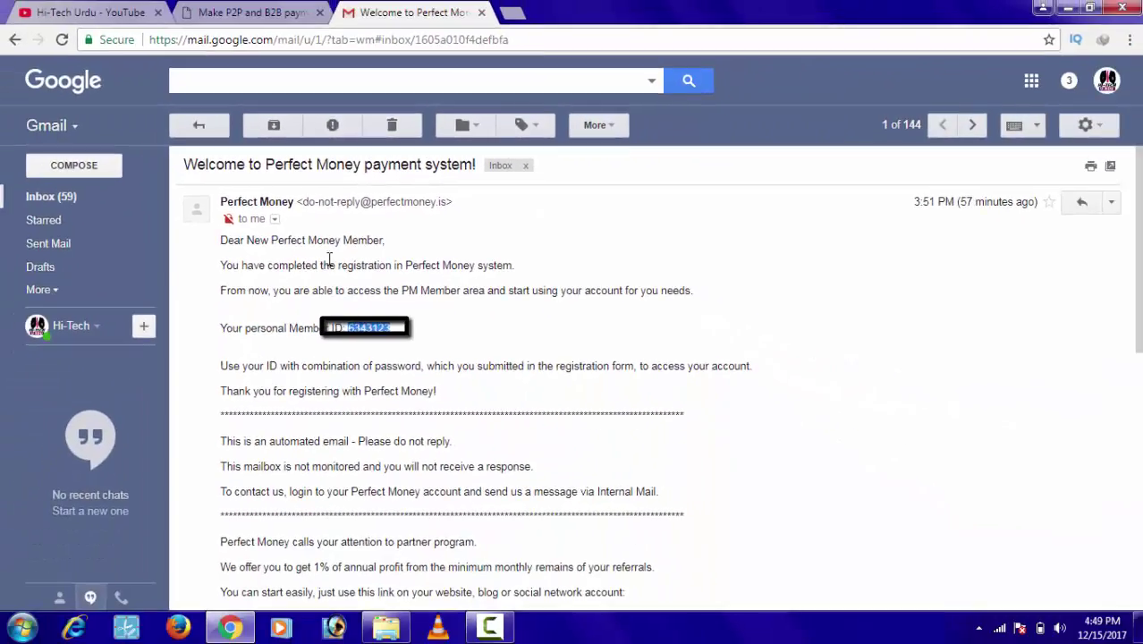
Return to Perfect Money, log in with the Member ID and account password, and save the login in the browser
{"action": "left_click", "coordinate": [254, 11]}
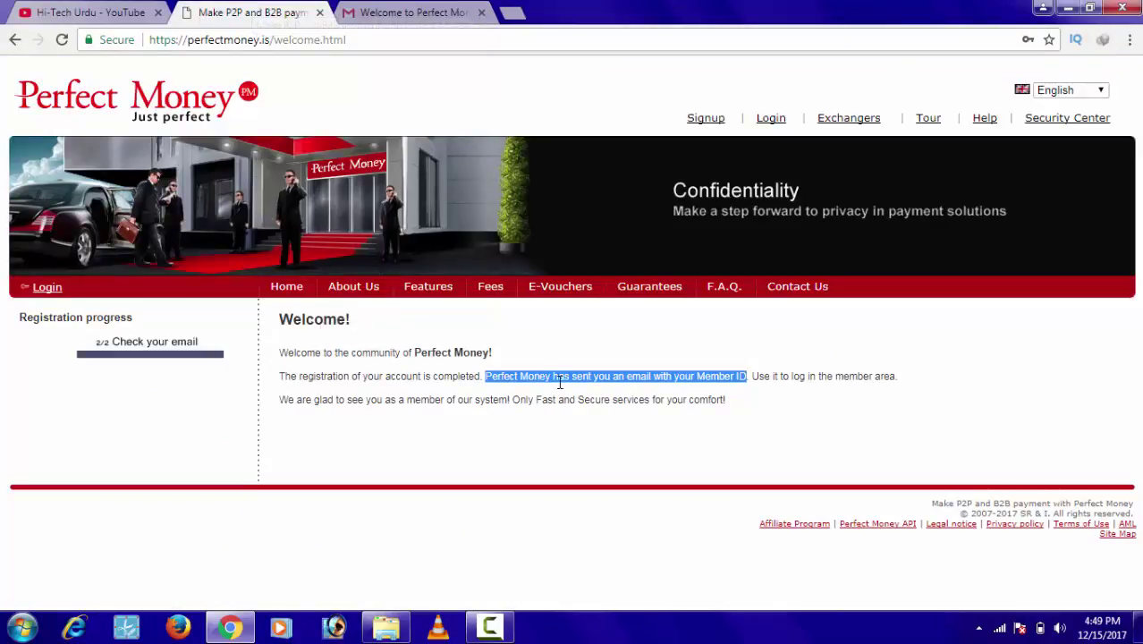
{"action": "left_click", "coordinate": [771, 119]}
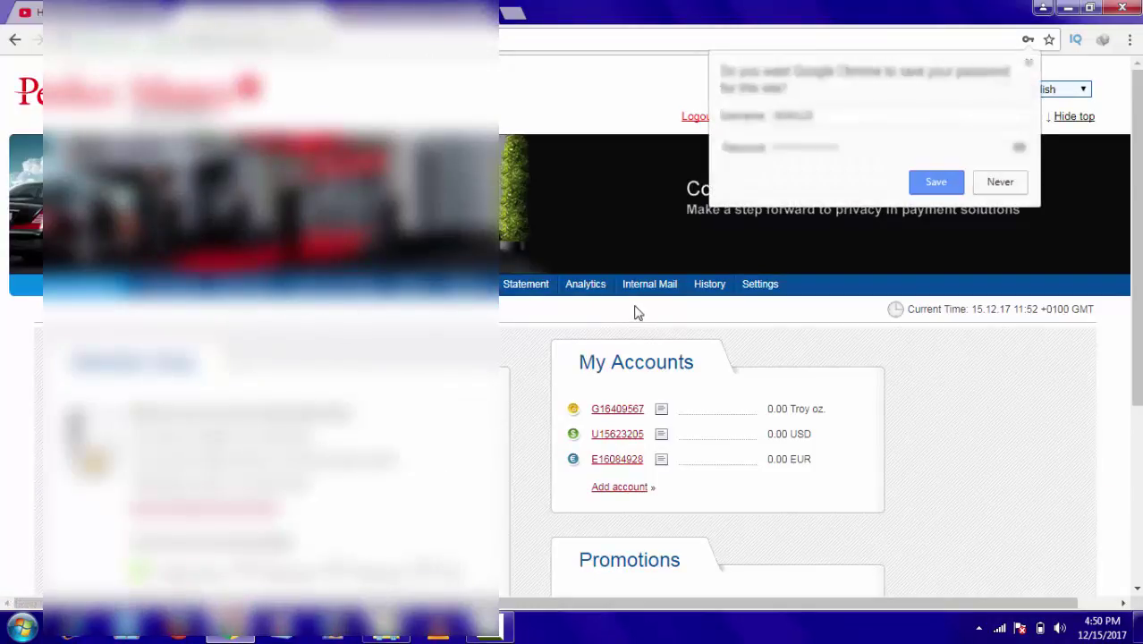
{"action": "left_click", "coordinate": [935, 182]}
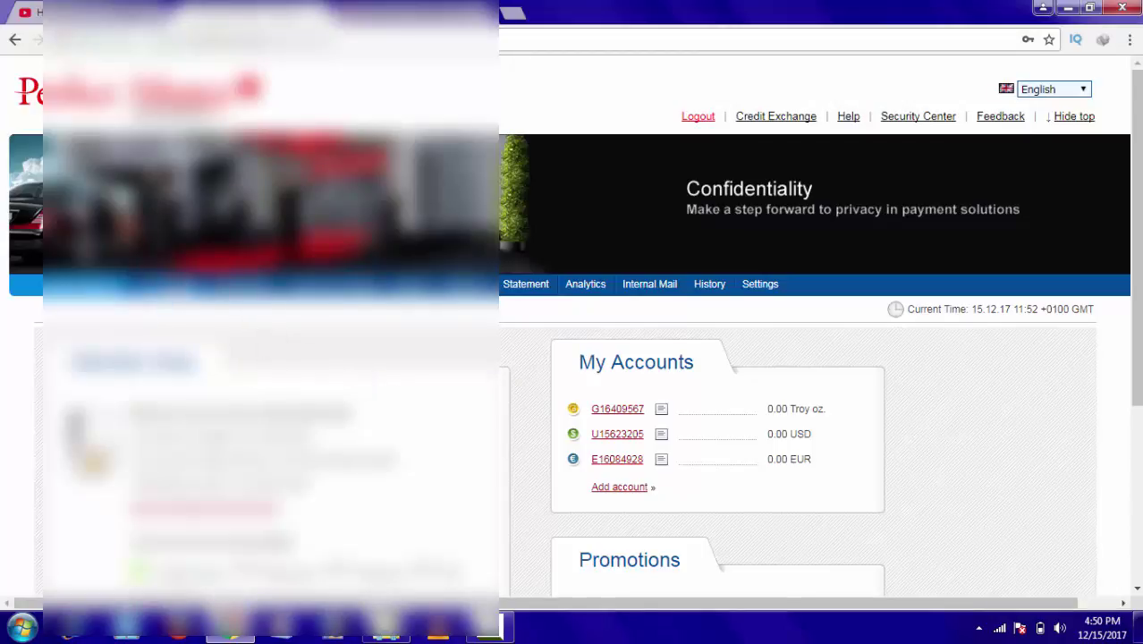
Open the account settings and go to Verification management under Account Verification
{"action": "scroll", "coordinate": [610, 295], "scroll_direction": "down", "scroll_amount": 1}
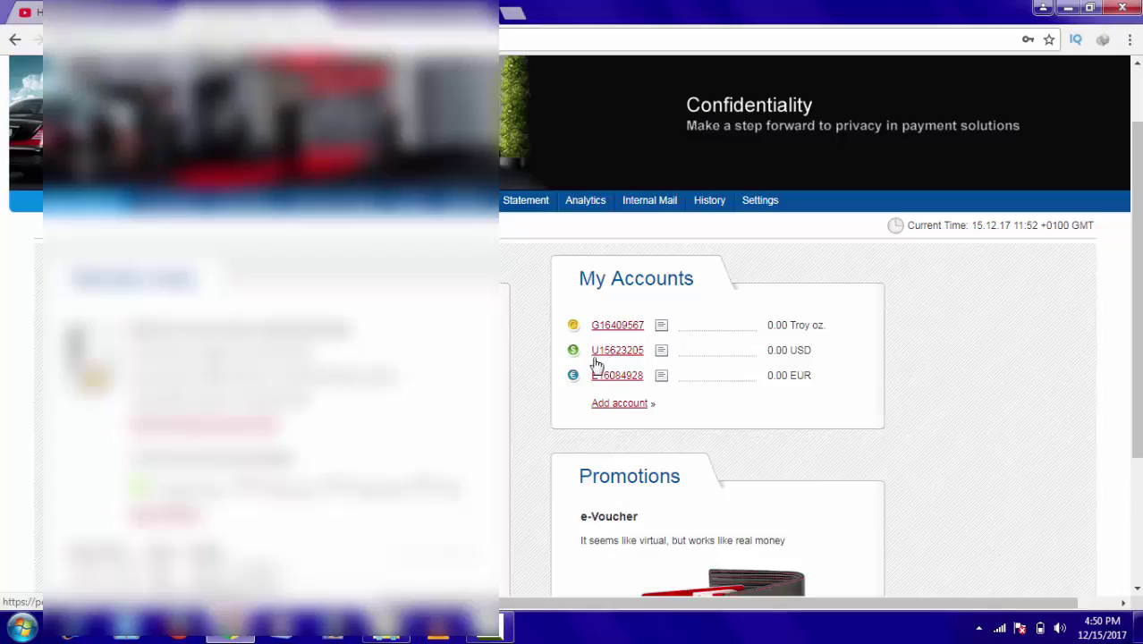
{"action": "scroll", "coordinate": [459, 381], "scroll_direction": "down", "scroll_amount": 2}
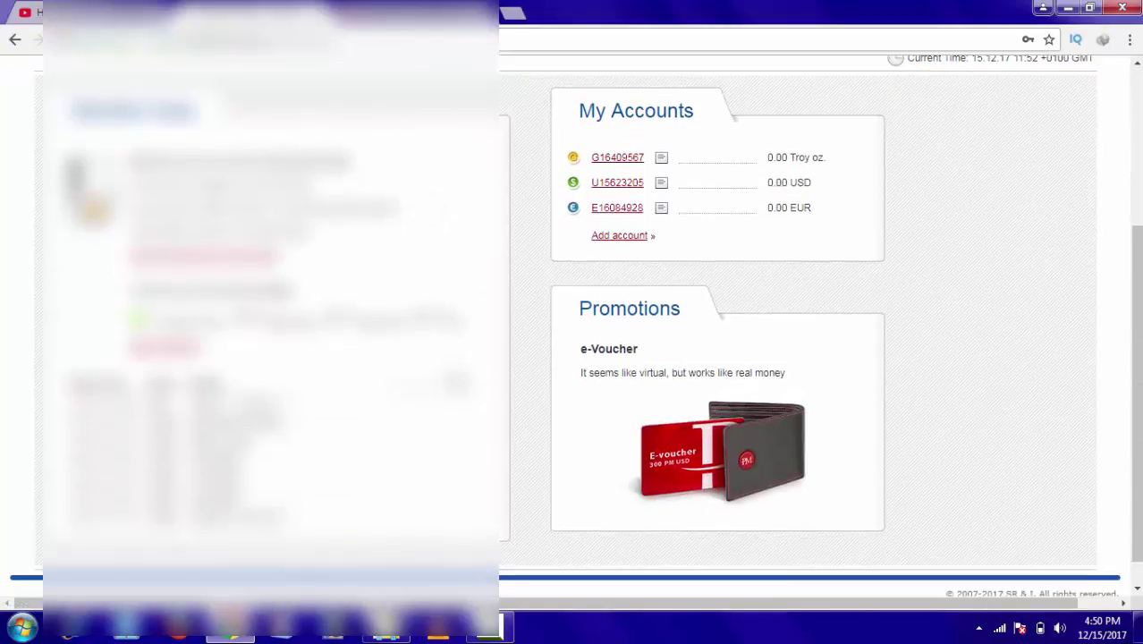
{"action": "scroll", "coordinate": [455, 381], "scroll_direction": "up", "scroll_amount": 3}
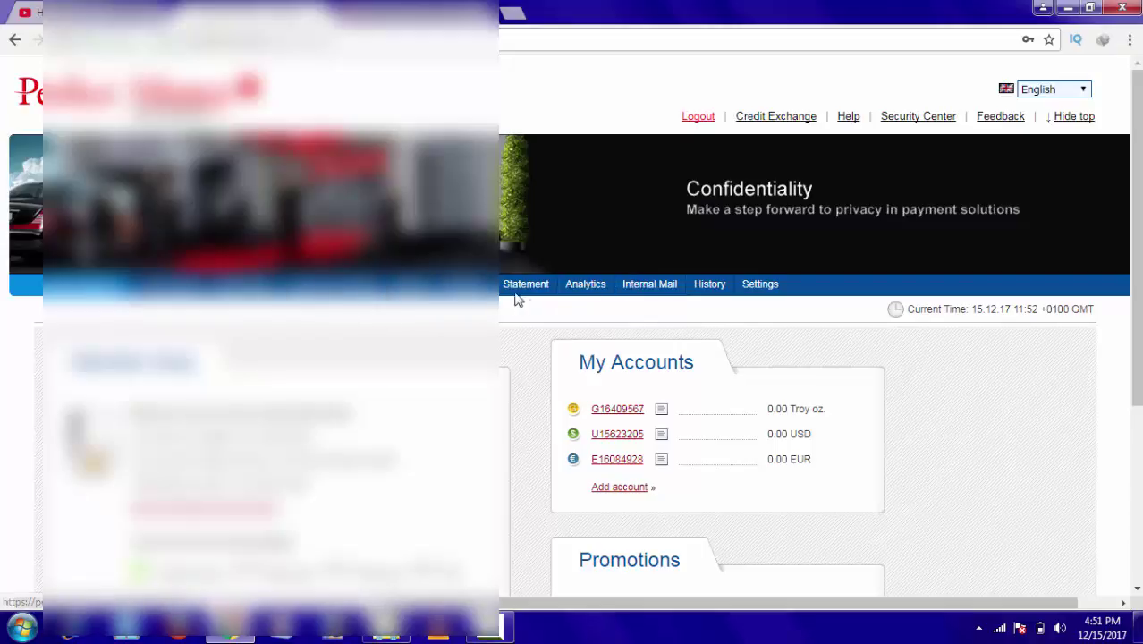
{"action": "left_click", "coordinate": [757, 285]}
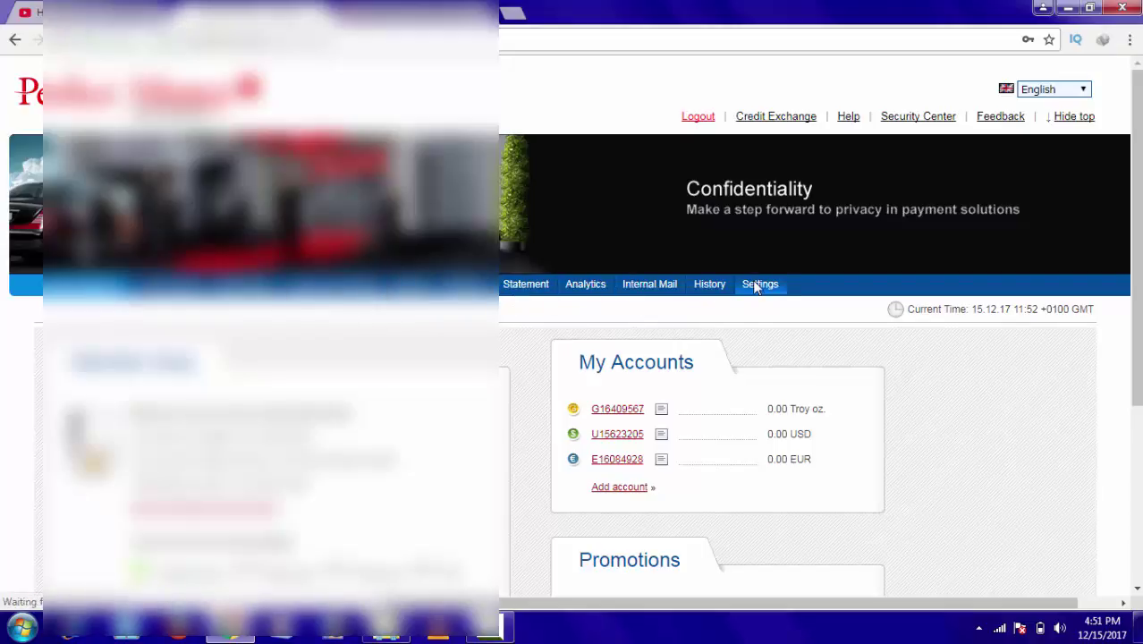
{"action": "scroll", "coordinate": [473, 400], "scroll_direction": "down", "scroll_amount": 10}
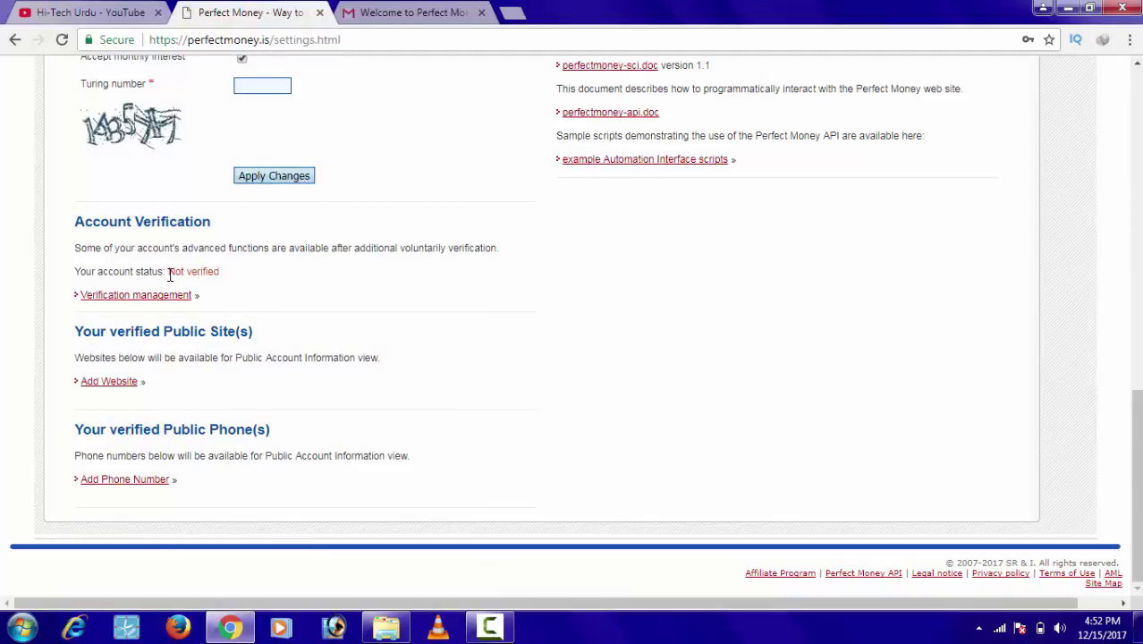
{"action": "left_click_drag", "start_coordinate": [170, 273], "coordinate": [218, 274]}
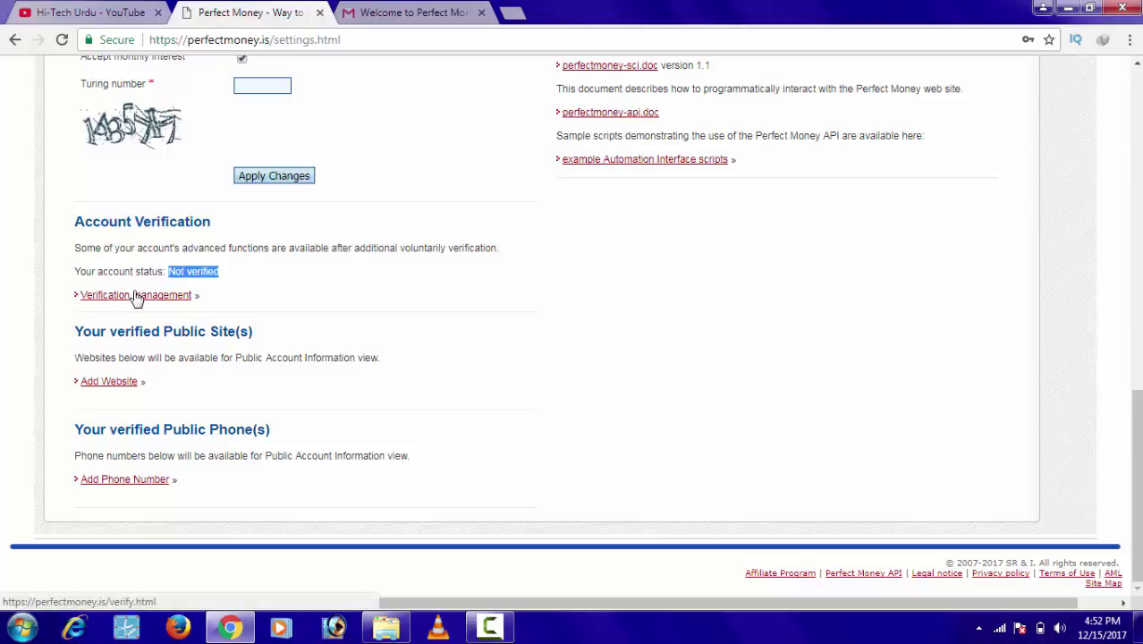
{"action": "left_click", "coordinate": [141, 296]}
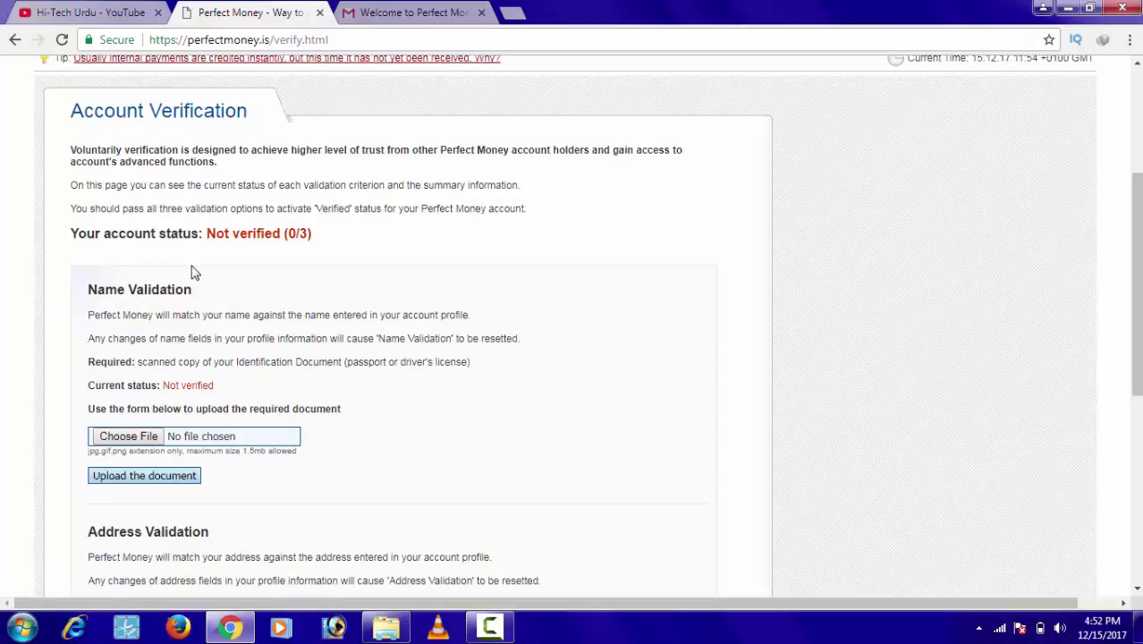
Try to upload an identification document for Name Validation, and cancel the file selection without choosing a file
{"action": "scroll", "coordinate": [197, 260], "scroll_direction": "down", "scroll_amount": 1}
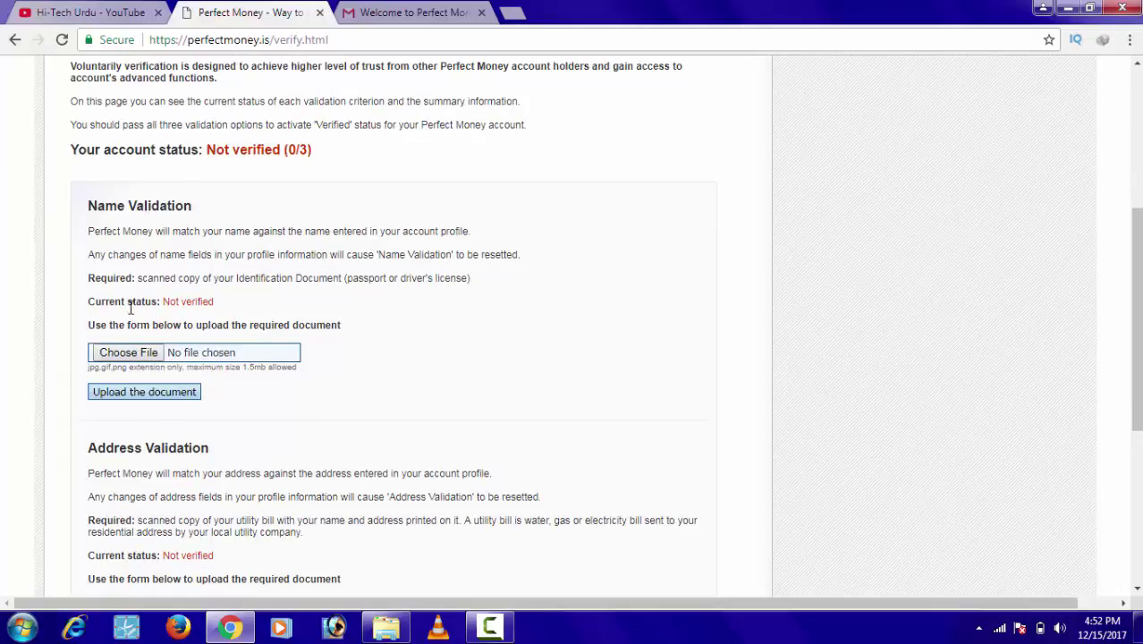
{"action": "scroll", "coordinate": [132, 352], "scroll_direction": "down", "scroll_amount": 1}
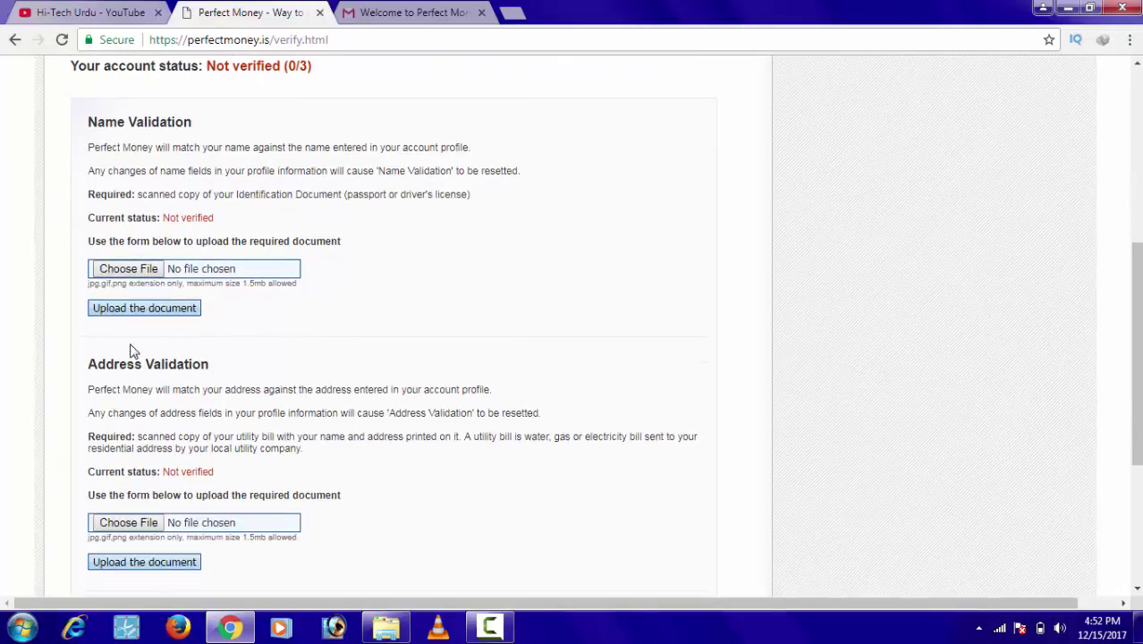
{"action": "left_click", "coordinate": [135, 310]}
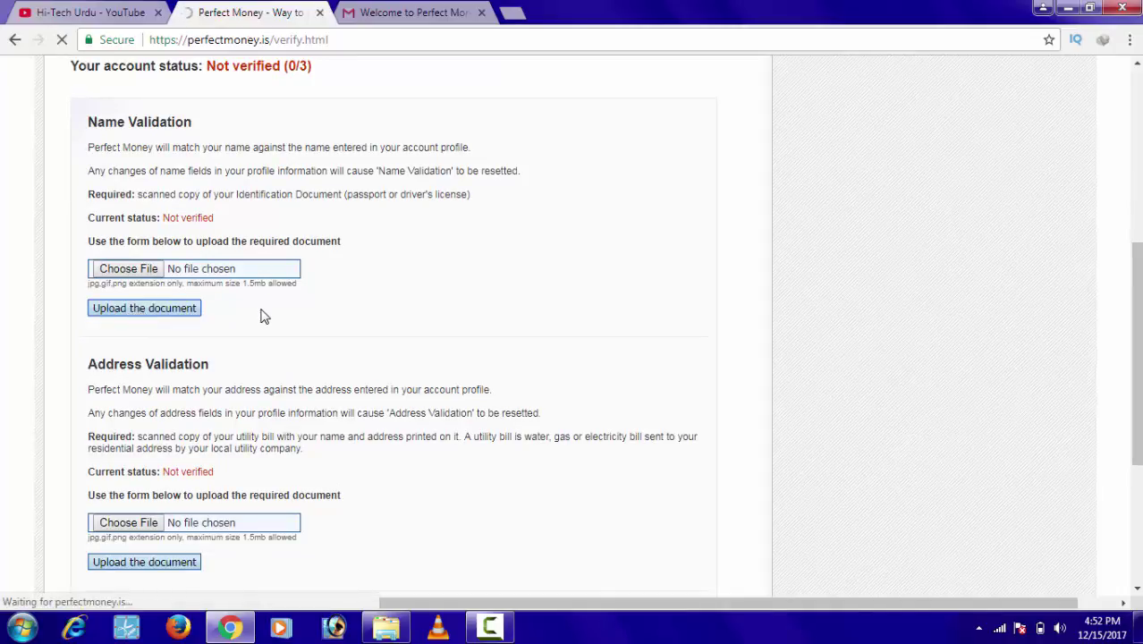
{"action": "scroll", "coordinate": [230, 317], "scroll_direction": "down", "scroll_amount": 3}
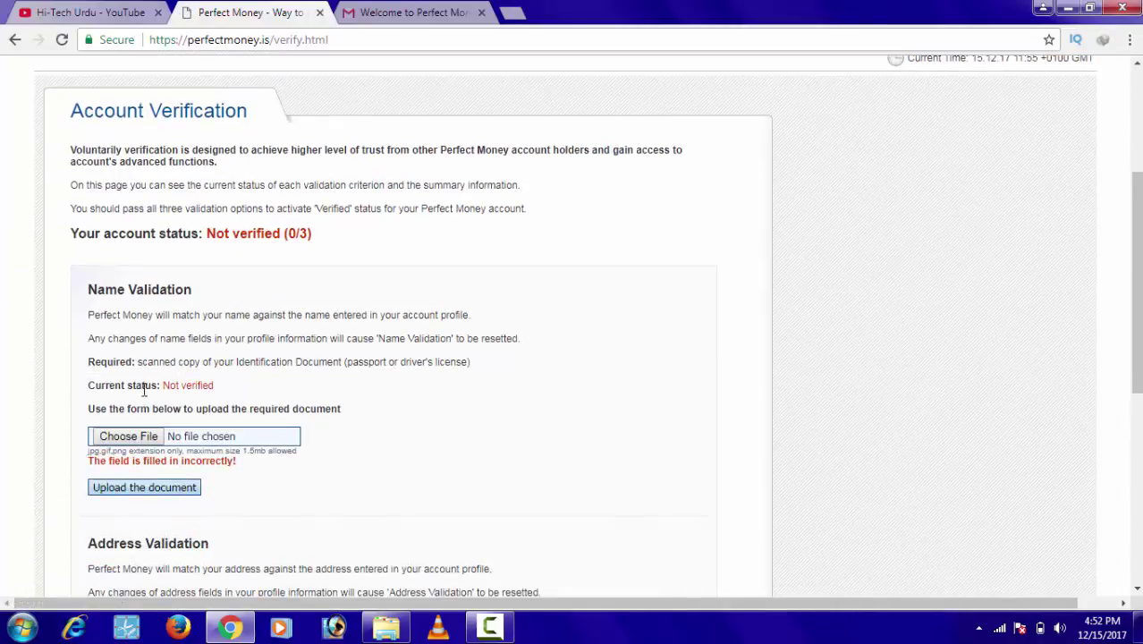
{"action": "left_click", "coordinate": [135, 436]}
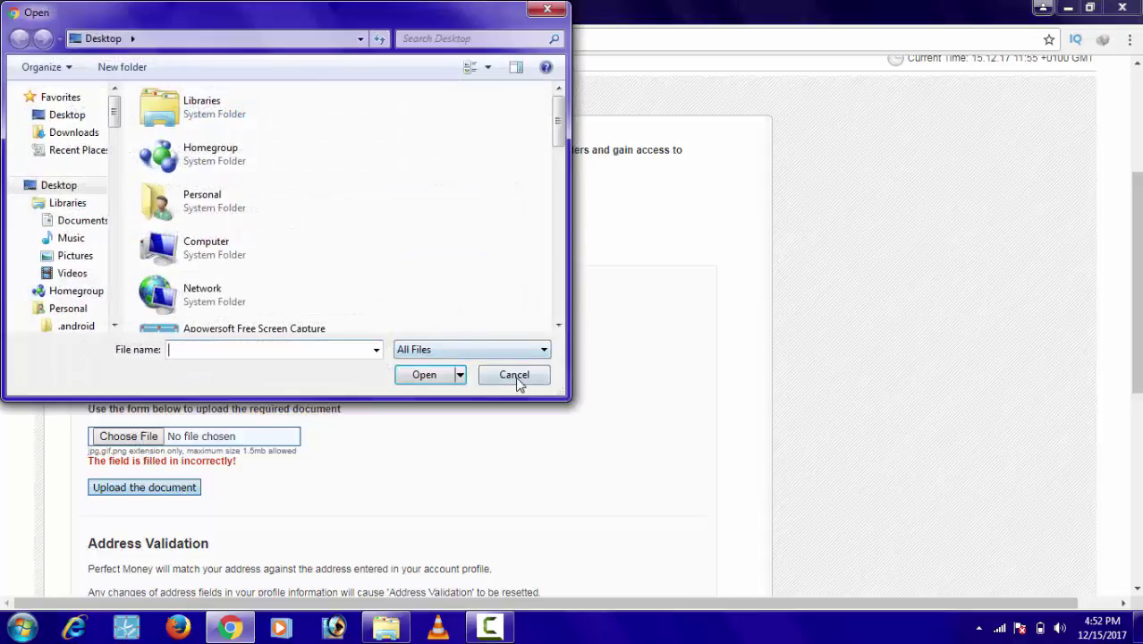
{"action": "left_click", "coordinate": [514, 375]}
Review the Address Validation and Phone Validation requirements on the account verification page
{"action": "scroll", "coordinate": [158, 491], "scroll_direction": "down", "scroll_amount": 3}
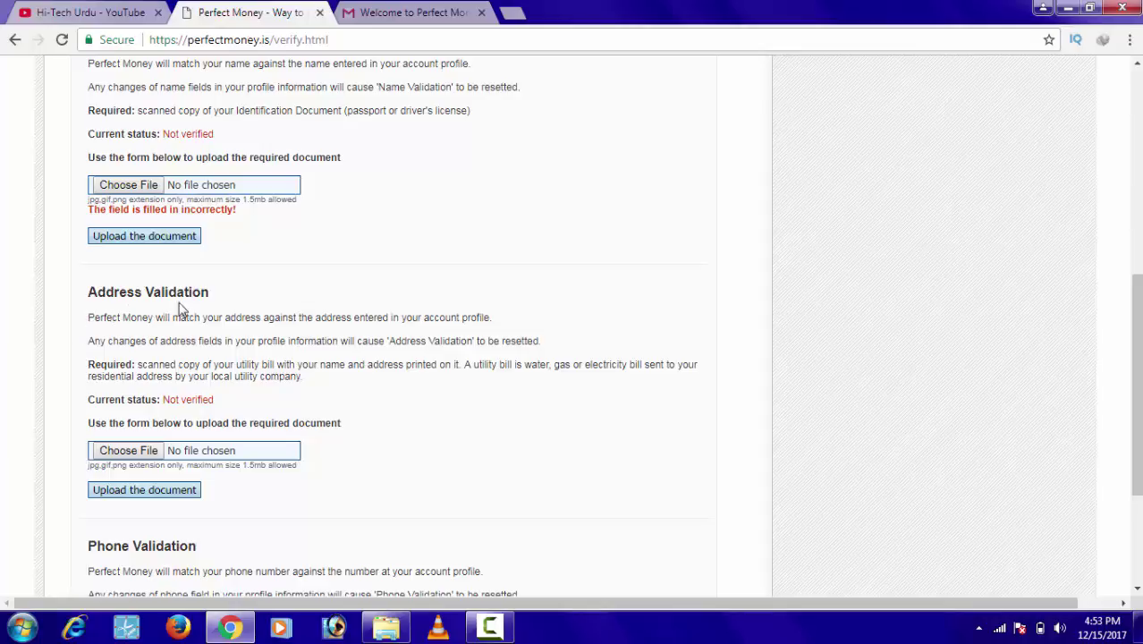
{"action": "scroll", "coordinate": [233, 320], "scroll_direction": "down", "scroll_amount": 2}
{"action": "scroll", "coordinate": [225, 403], "scroll_direction": "down", "scroll_amount": 1}
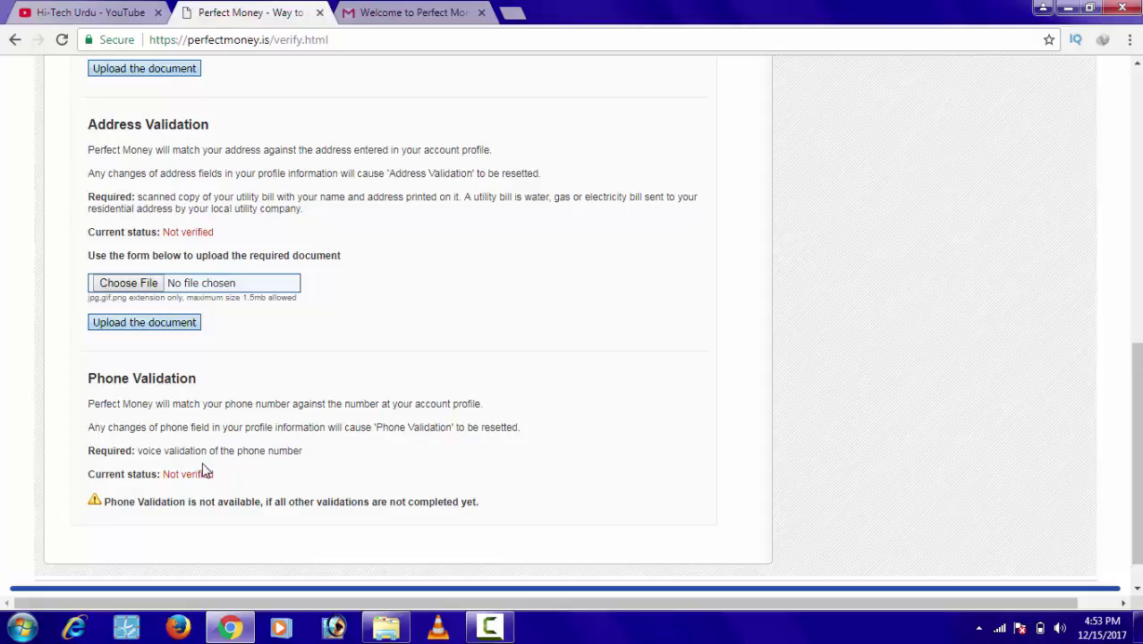
{"action": "scroll", "coordinate": [205, 471], "scroll_direction": "down", "scroll_amount": 1}
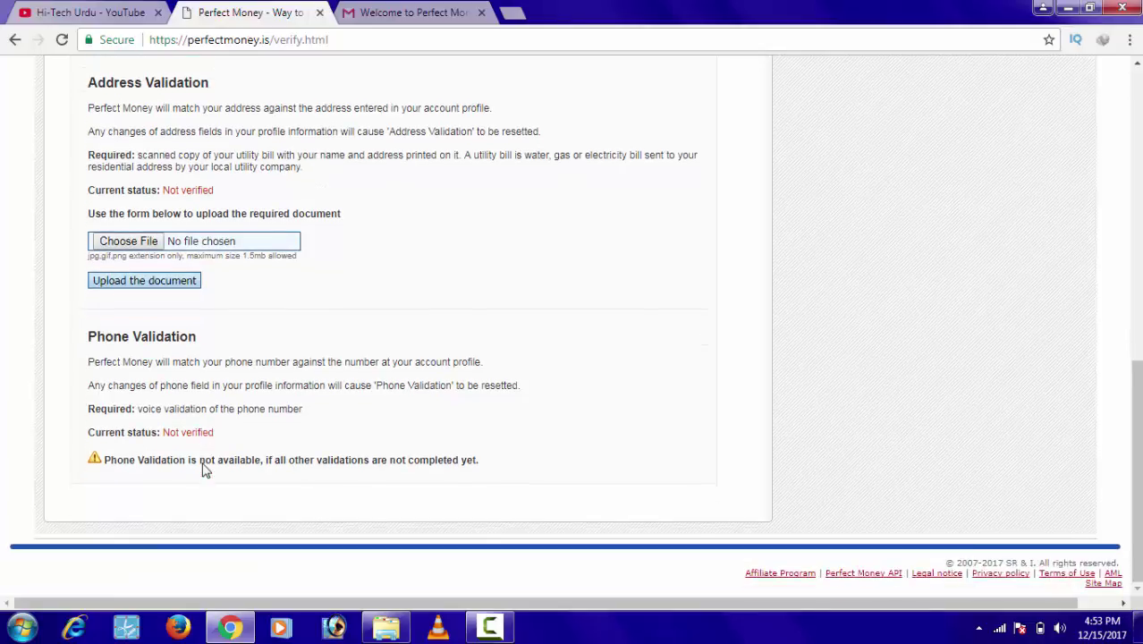
{"action": "scroll", "coordinate": [205, 472], "scroll_direction": "up", "scroll_amount": 4}
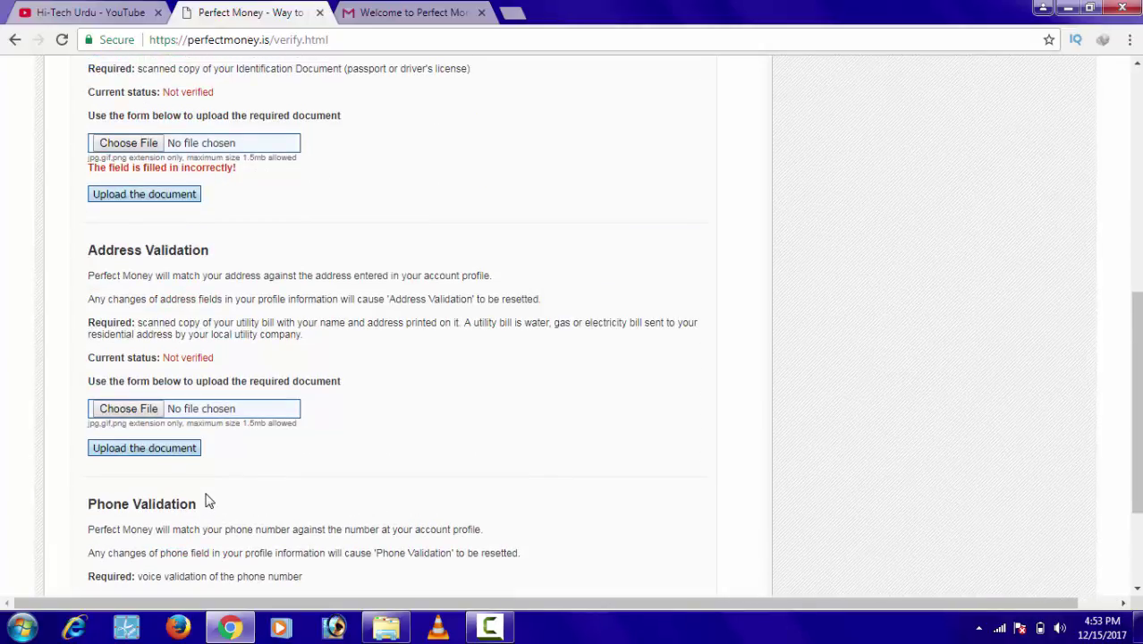
{"action": "scroll", "coordinate": [429, 494], "scroll_direction": "up", "scroll_amount": 4}
Open the Deposit page and review the available ways of depositing funds, from bank wire to Credit Exchange
{"action": "scroll", "coordinate": [430, 492], "scroll_direction": "up", "scroll_amount": 10}
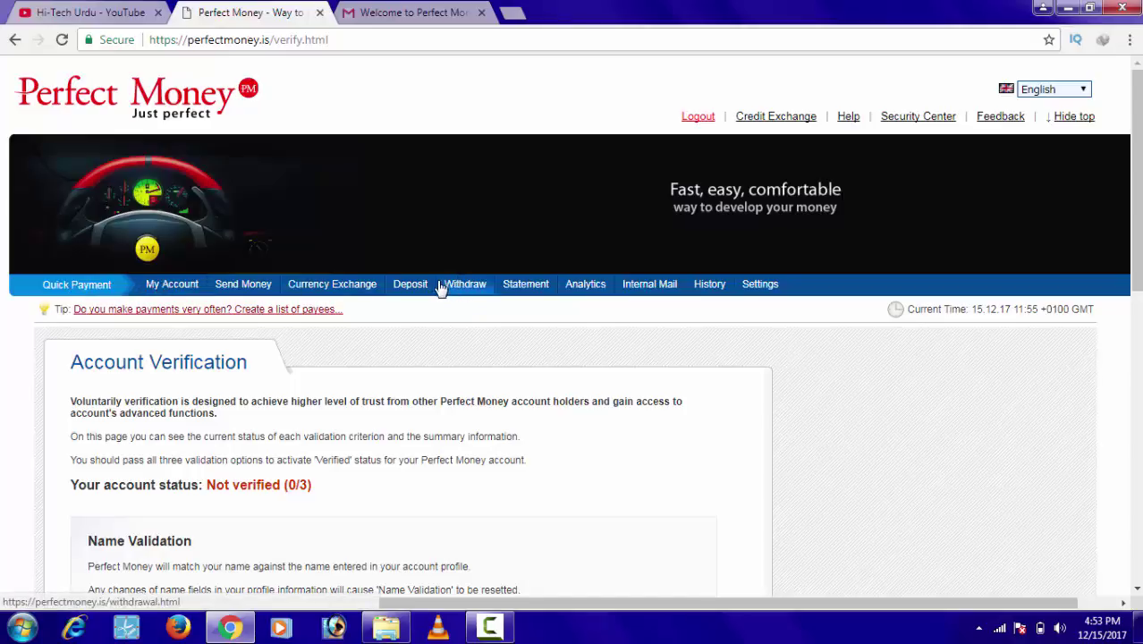
{"action": "left_click", "coordinate": [399, 285]}
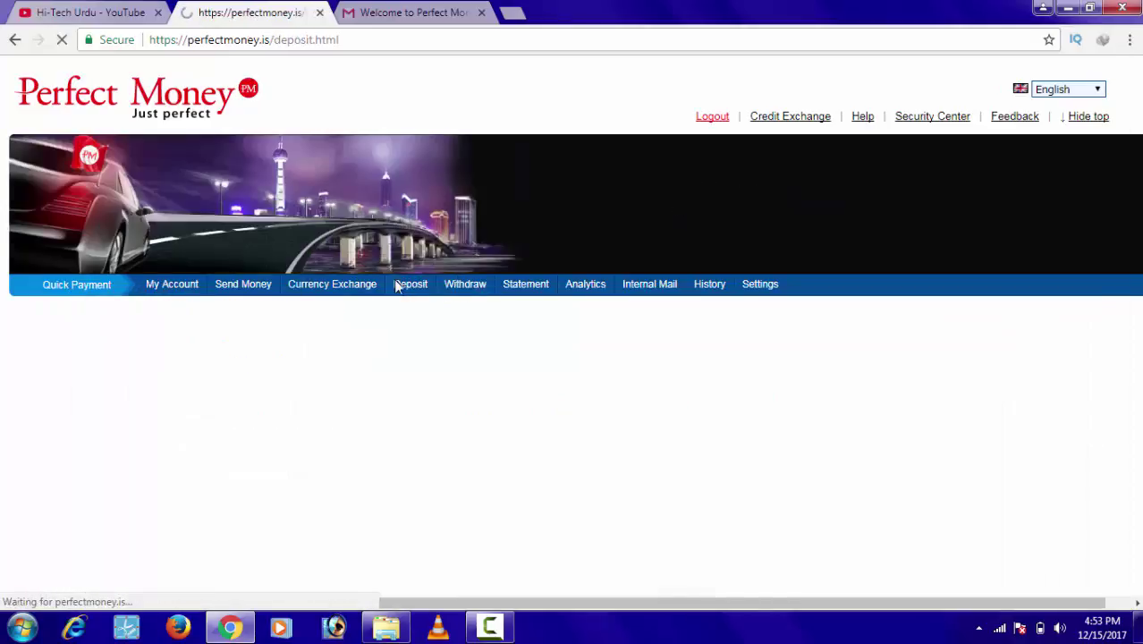
{"action": "scroll", "coordinate": [222, 445], "scroll_direction": "down", "scroll_amount": 1}
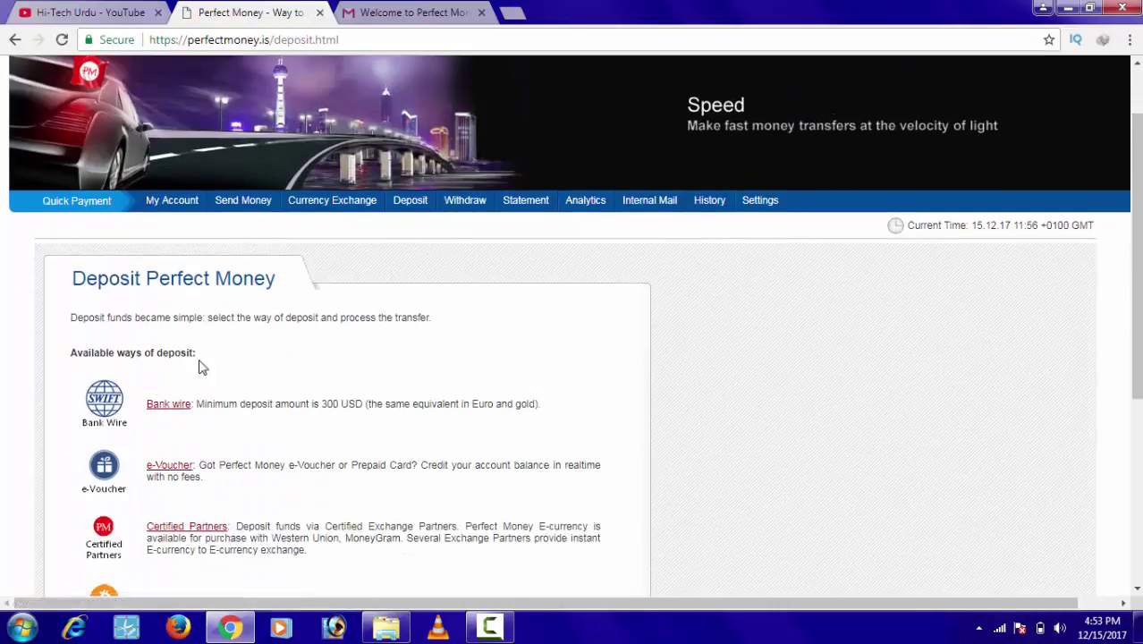
{"action": "scroll", "coordinate": [208, 419], "scroll_direction": "down", "scroll_amount": 1}
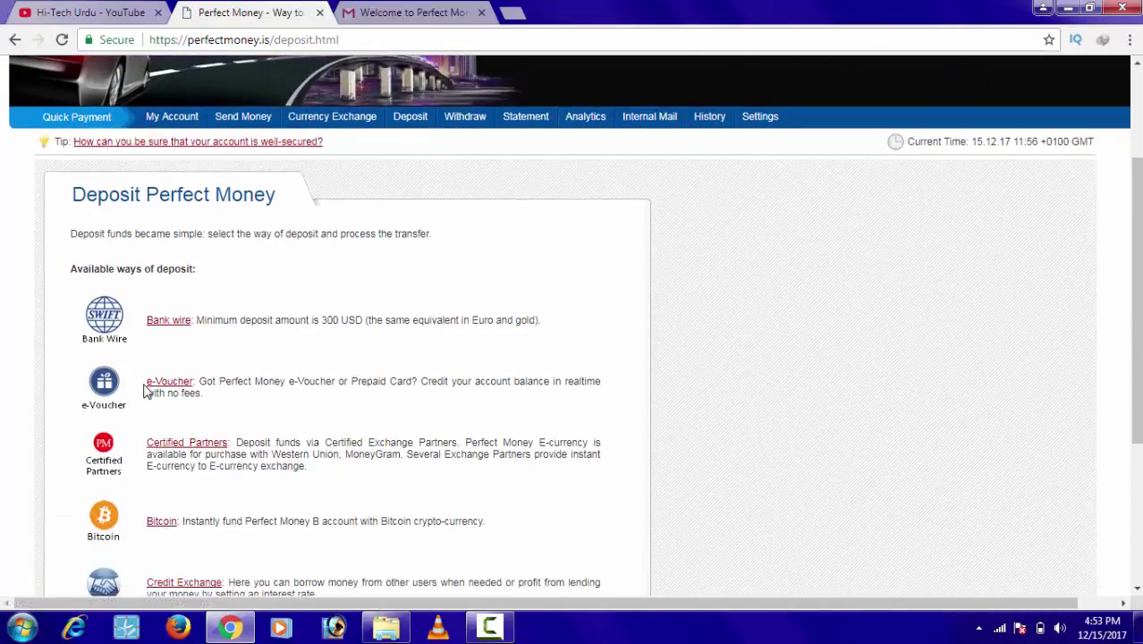
{"action": "scroll", "coordinate": [263, 401], "scroll_direction": "down", "scroll_amount": 1}
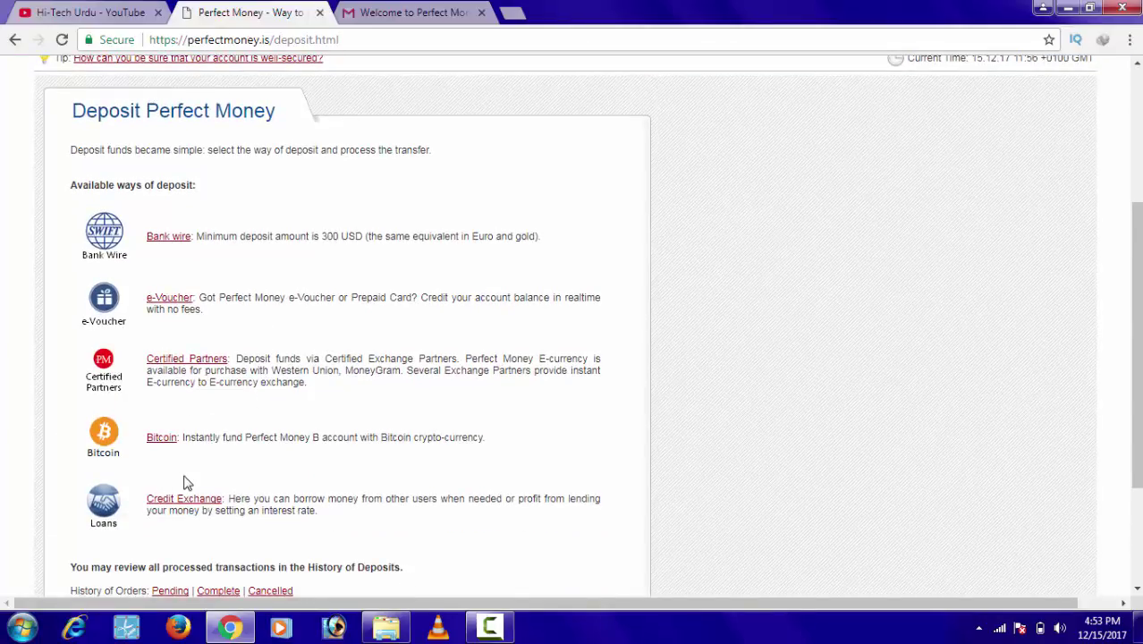
Open the Withdraw page and review the available ways of withdrawing funds from the account
{"action": "scroll", "coordinate": [183, 480], "scroll_direction": "up", "scroll_amount": 1}
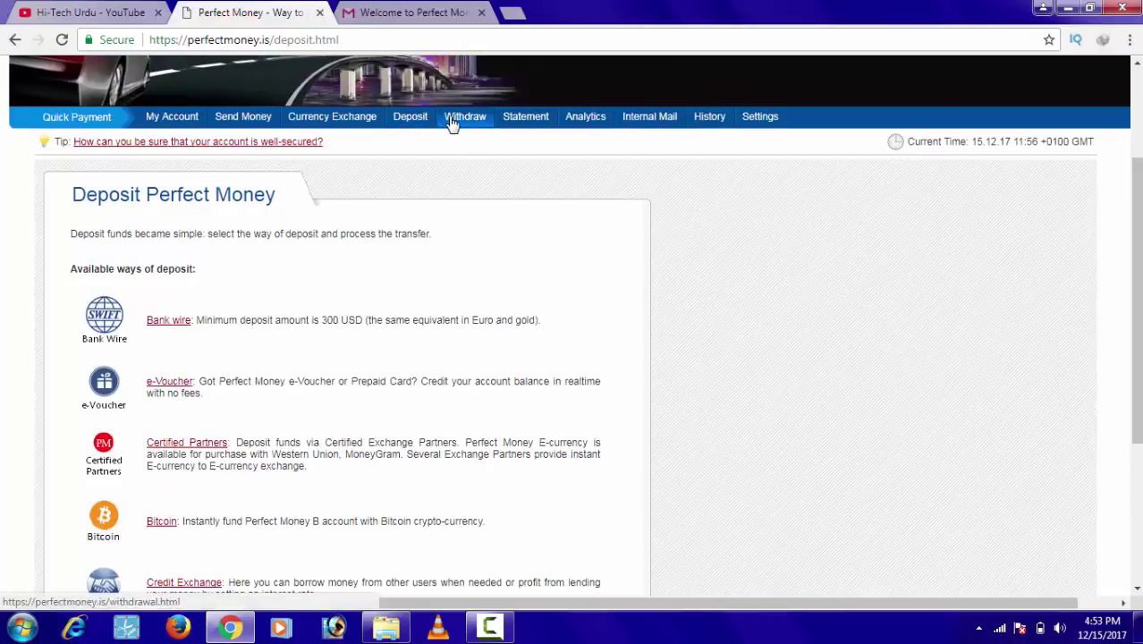
{"action": "left_click", "coordinate": [456, 117]}
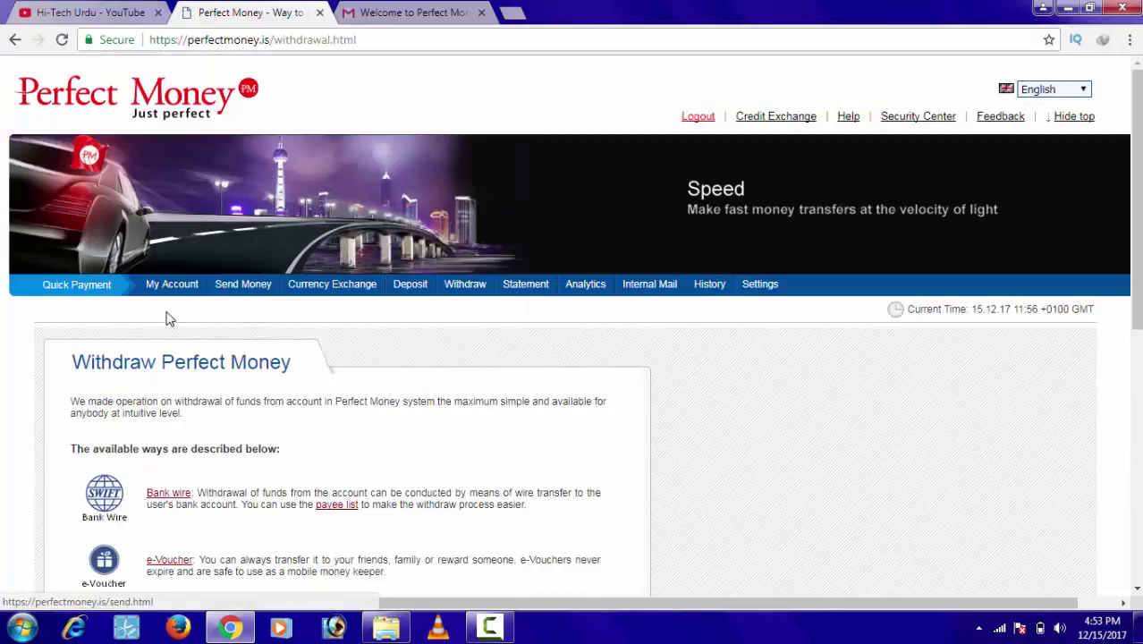
{"action": "scroll", "coordinate": [167, 353], "scroll_direction": "down", "scroll_amount": 2}
{"action": "scroll", "coordinate": [157, 380], "scroll_direction": "down", "scroll_amount": 1}
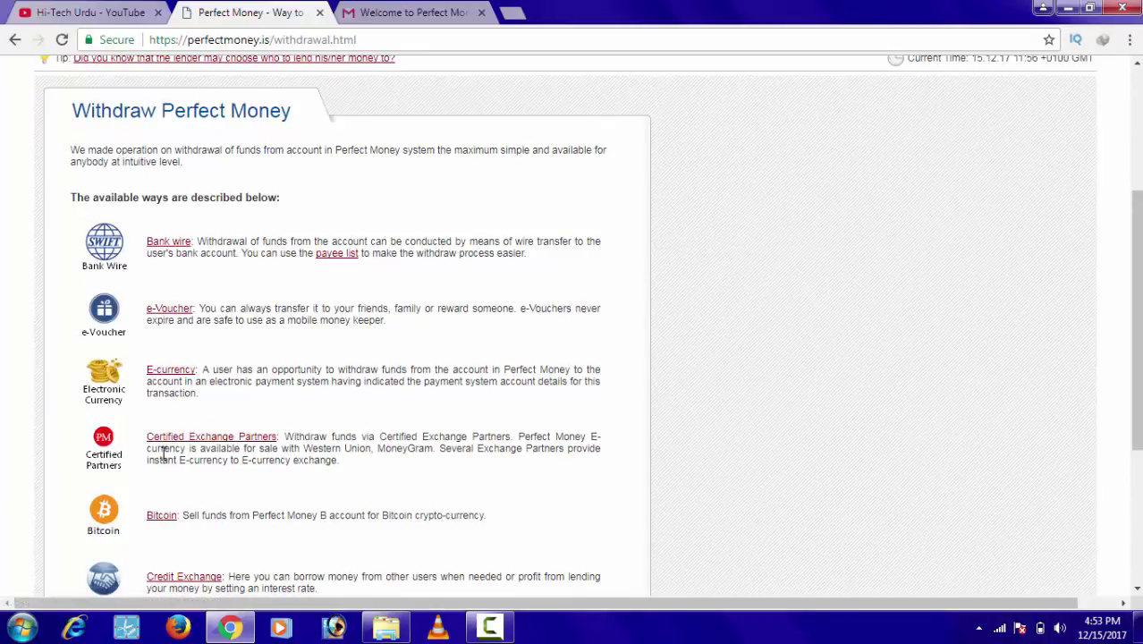
{"action": "scroll", "coordinate": [143, 460], "scroll_direction": "down", "scroll_amount": 1}
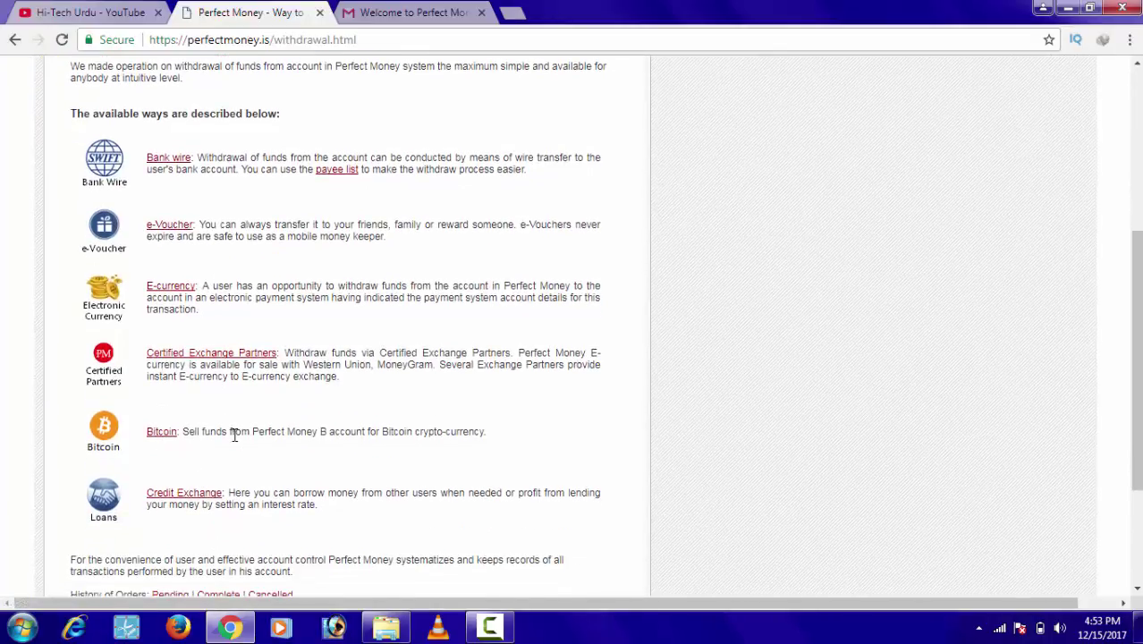
{"action": "scroll", "coordinate": [235, 434], "scroll_direction": "up", "scroll_amount": 2}
{"action": "scroll", "coordinate": [234, 435], "scroll_direction": "up", "scroll_amount": 1}
{"action": "scroll", "coordinate": [235, 441], "scroll_direction": "up", "scroll_amount": 1}
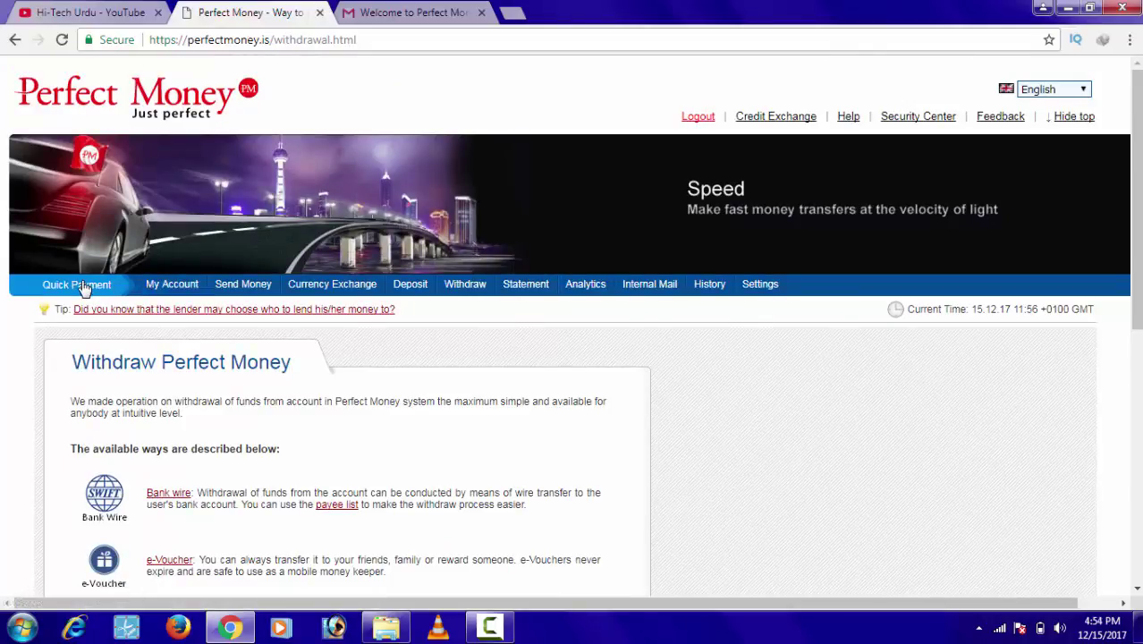
{"action": "scroll", "coordinate": [132, 286], "scroll_direction": "down", "scroll_amount": 1}
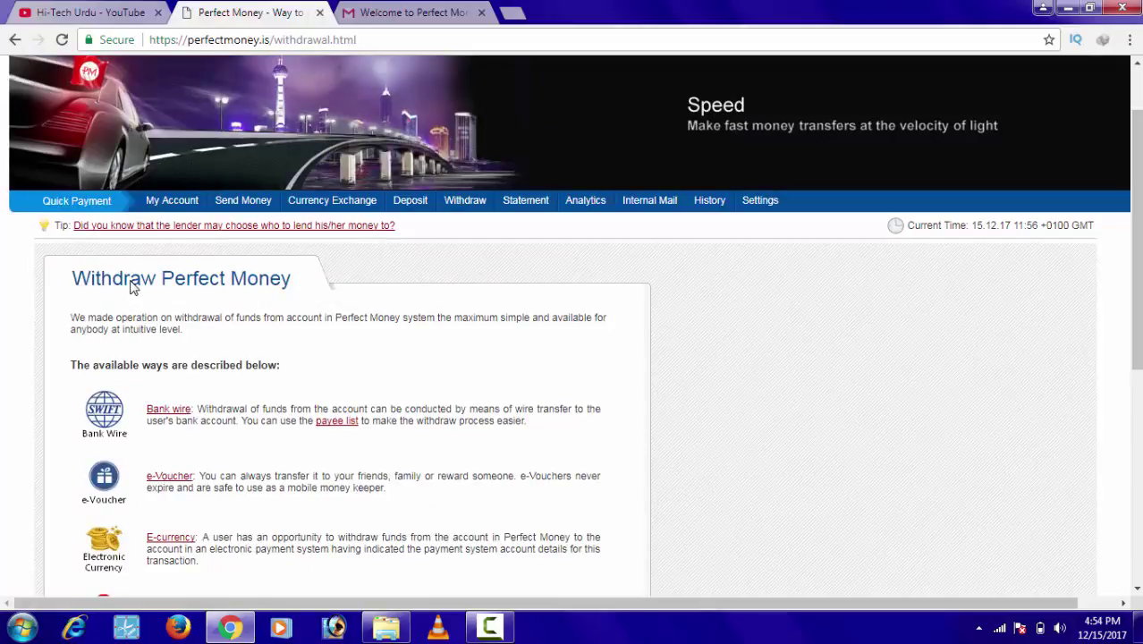
{"action": "scroll", "coordinate": [263, 306], "scroll_direction": "up", "scroll_amount": 1}
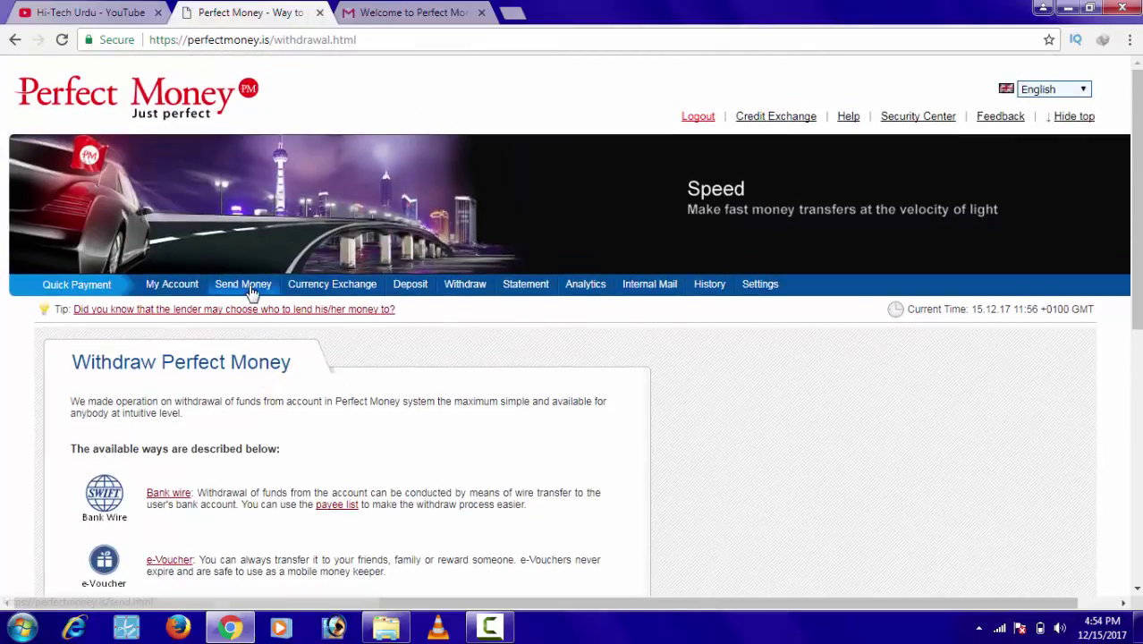